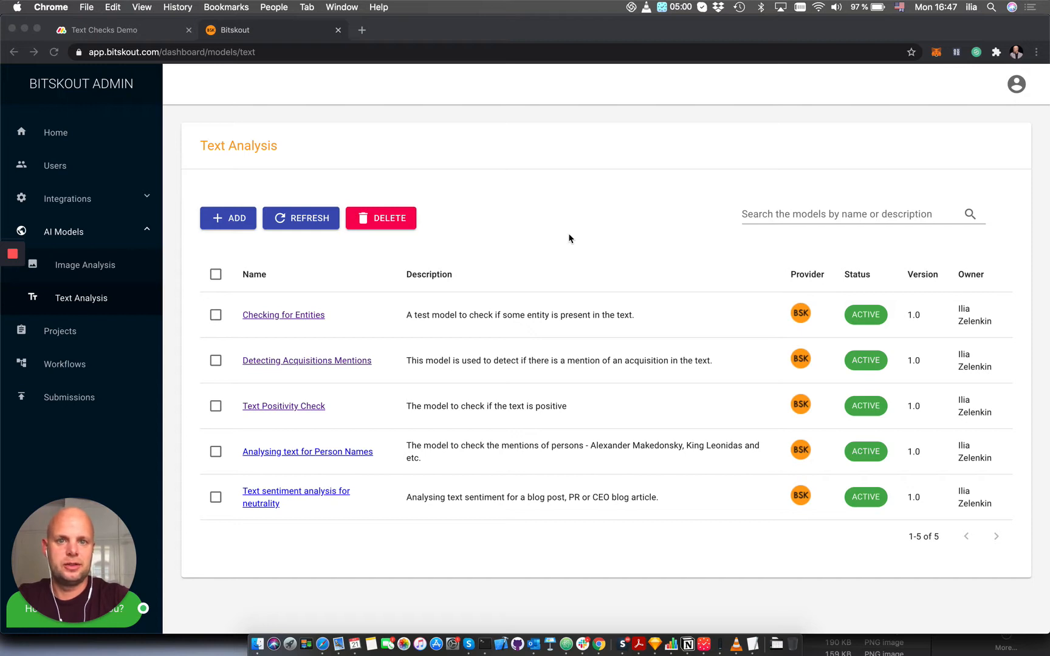
Start a new text analysis model named "testing text AI" with the description "ai testing"
click(311, 251)
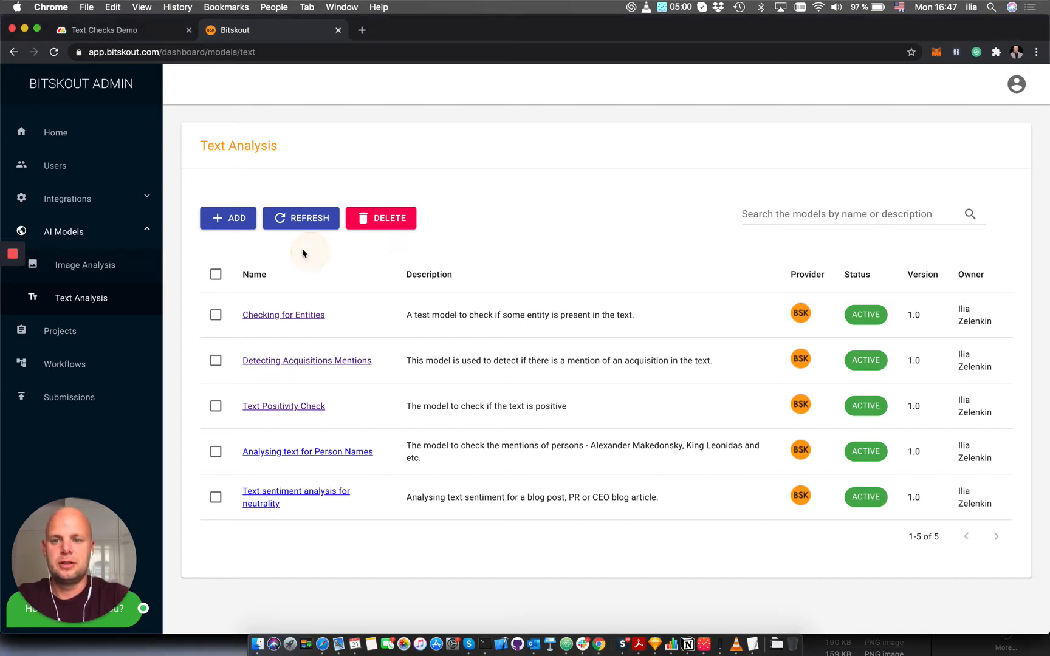
click(248, 220)
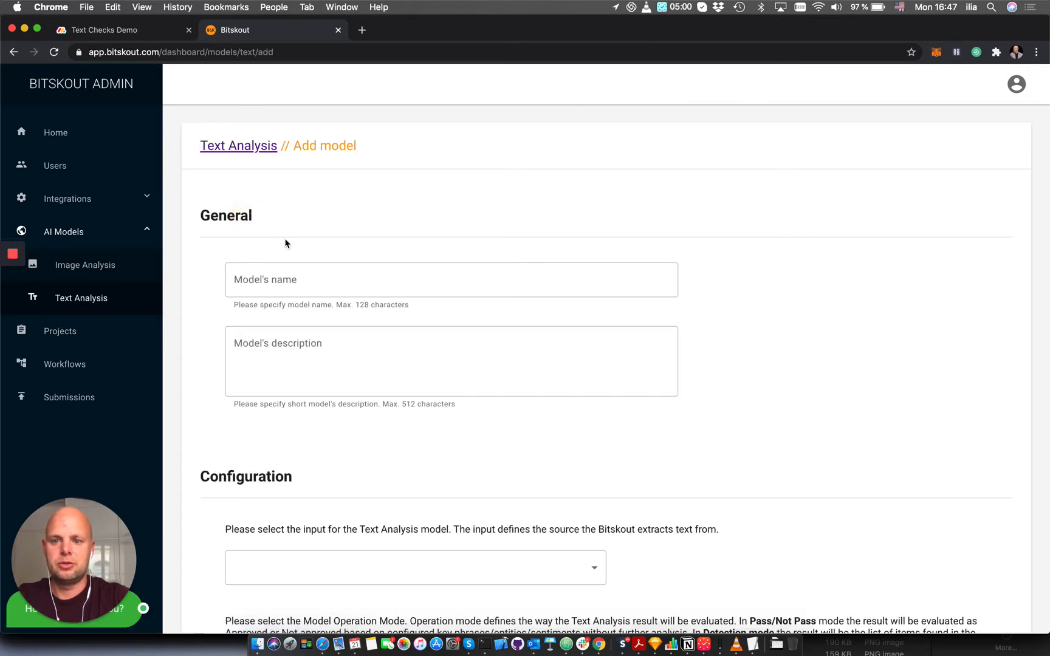
click(384, 277)
text(te)
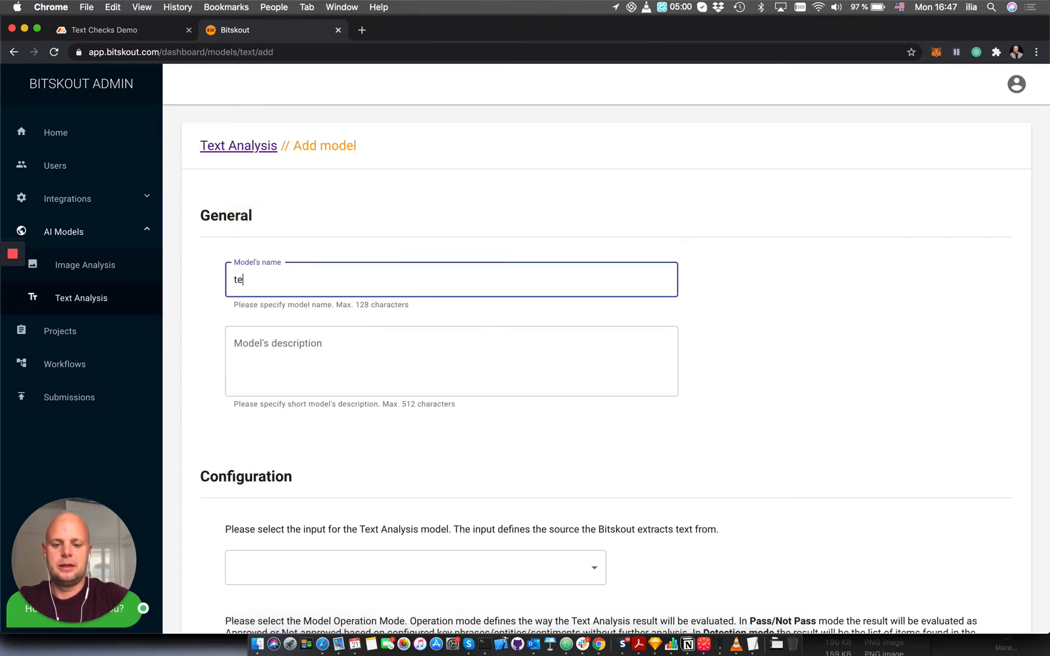
text(sting text )
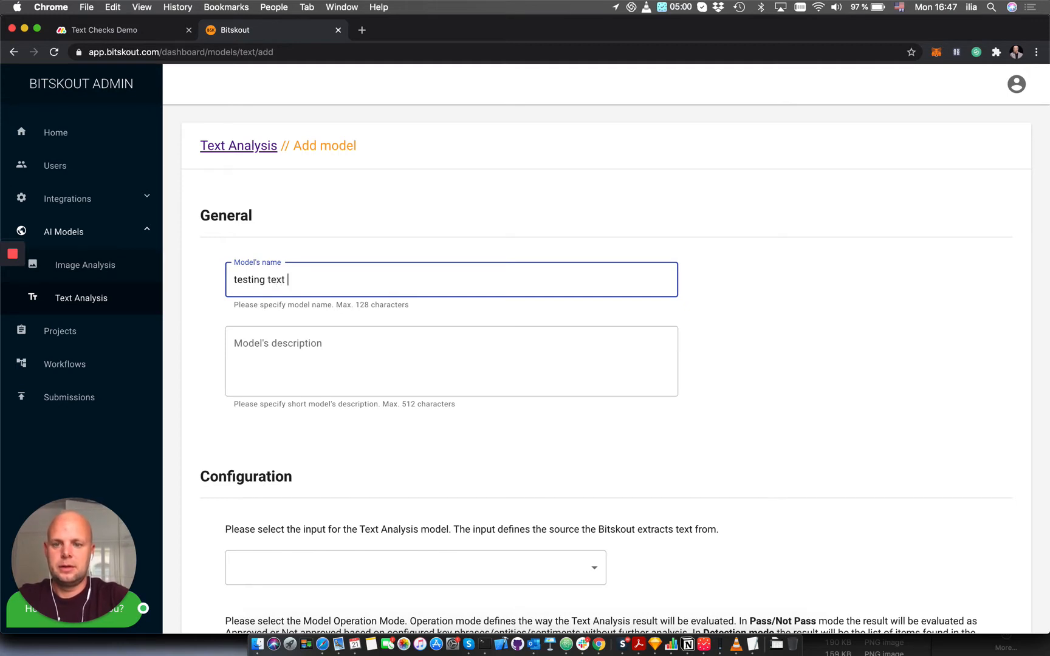
text(AI)
click(390, 377)
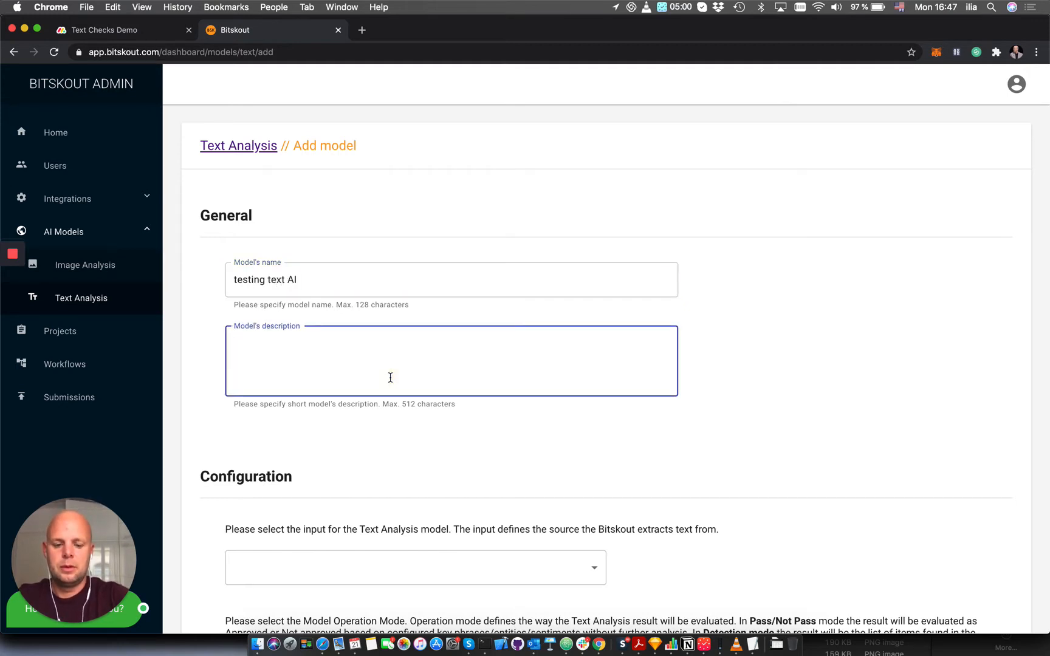
text(ai testing)
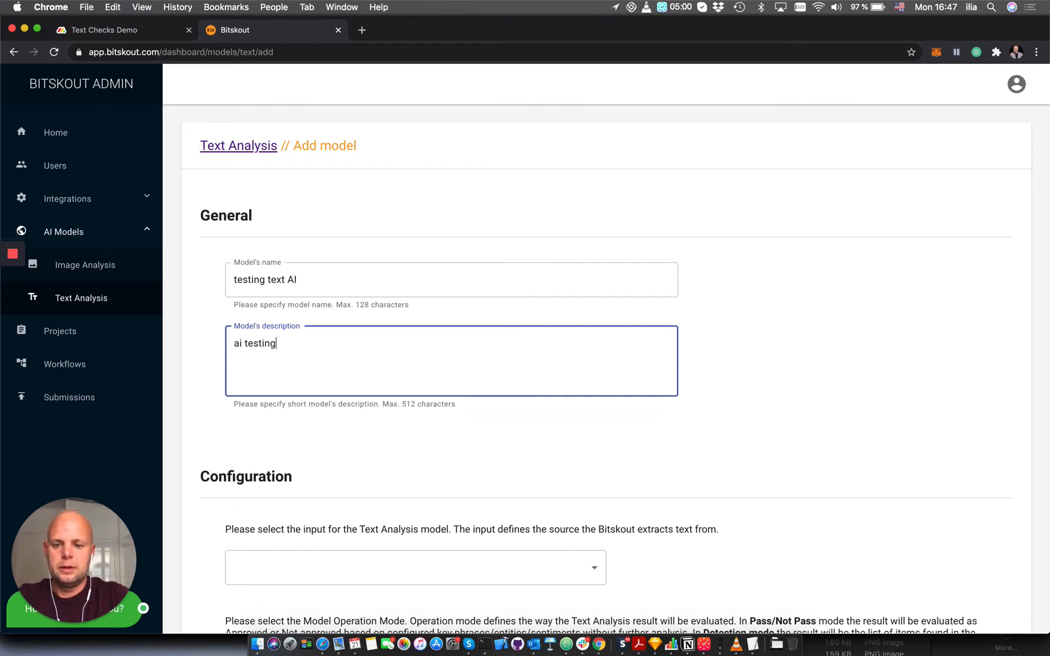
Set the model's input to Text file (TXT, LOG) and its operation mode to Pass/Not Pass
scroll(401, 374, down, 3)
click(582, 371)
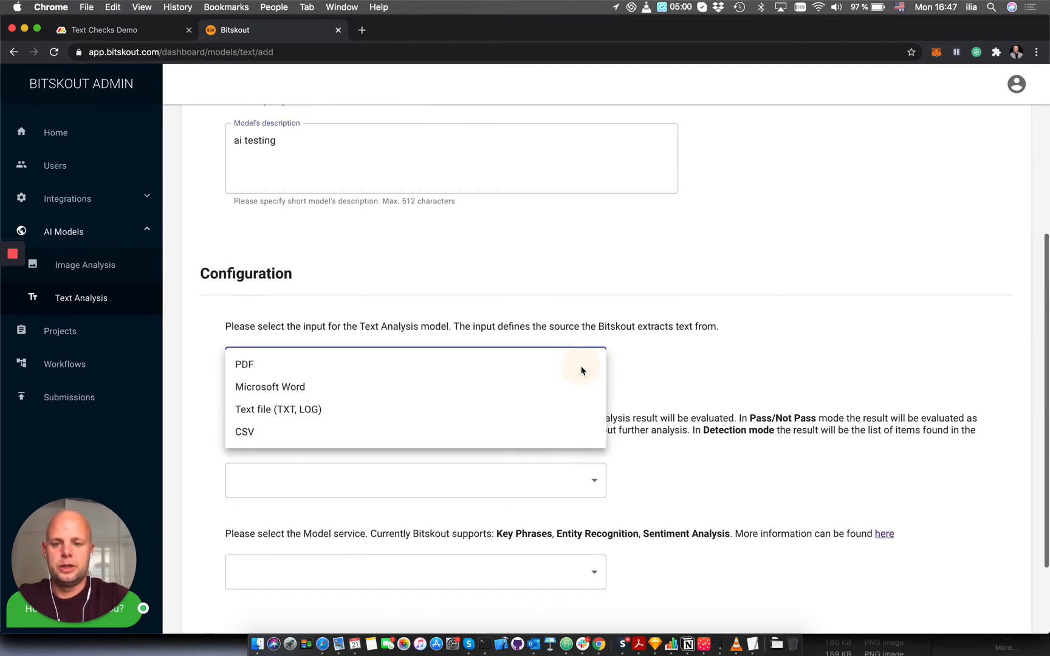
click(411, 412)
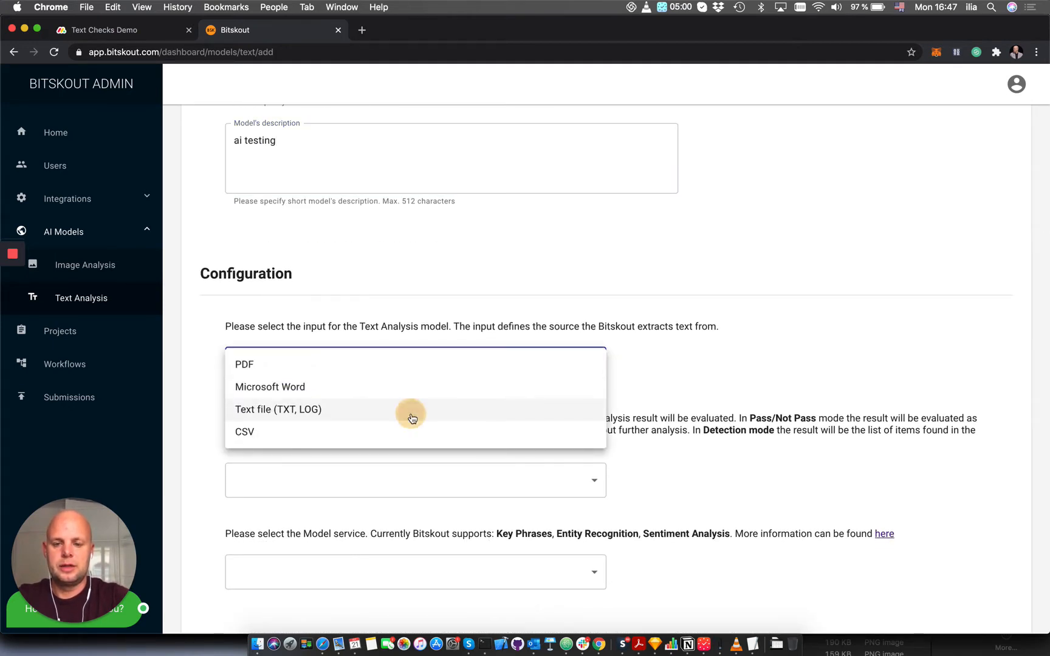
scroll(610, 409, down, 2)
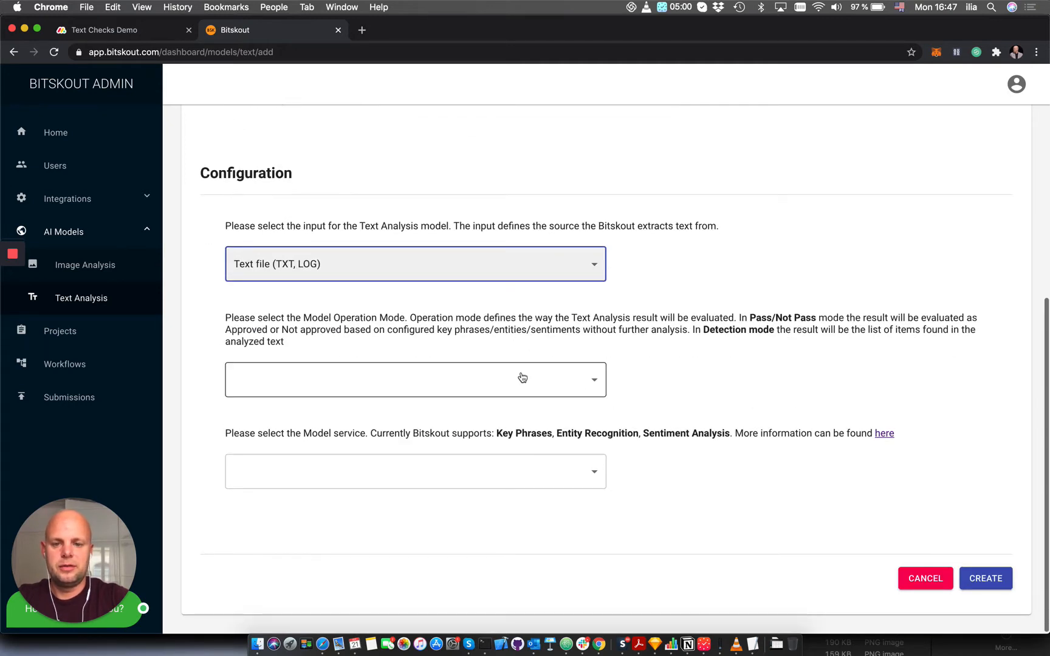
click(578, 385)
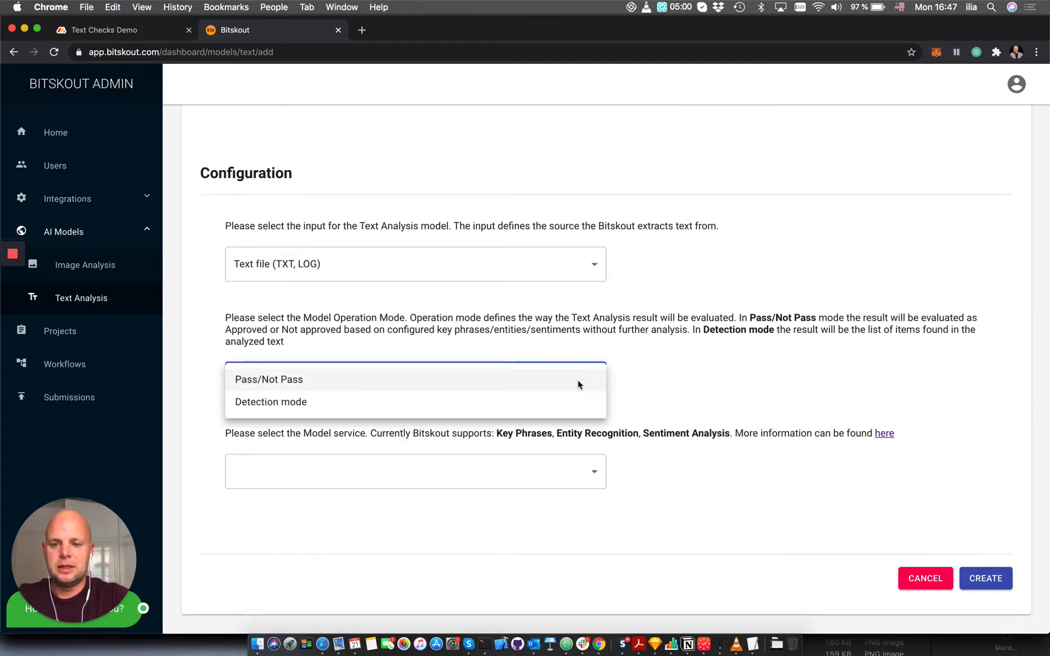
click(501, 389)
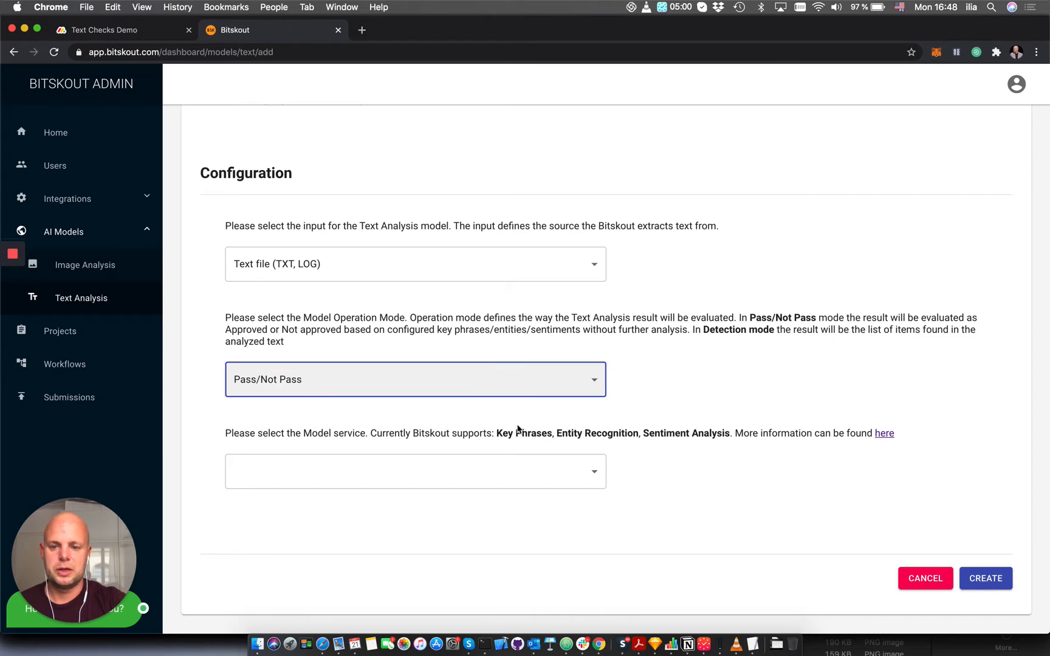
Set the model service to Entities
click(585, 484)
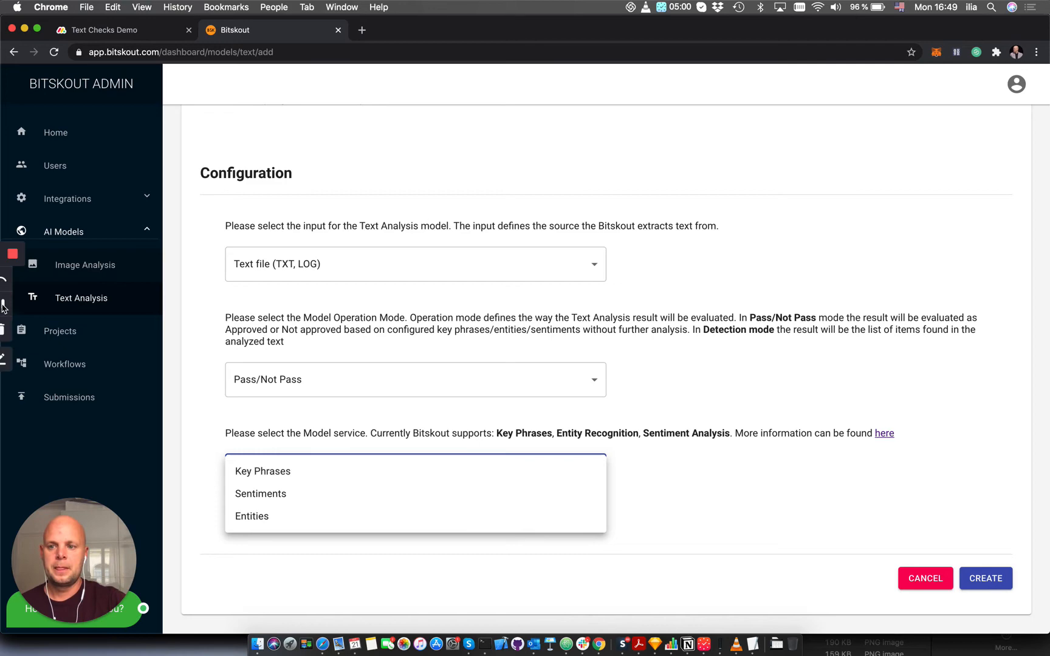
mouse_move(12, 261)
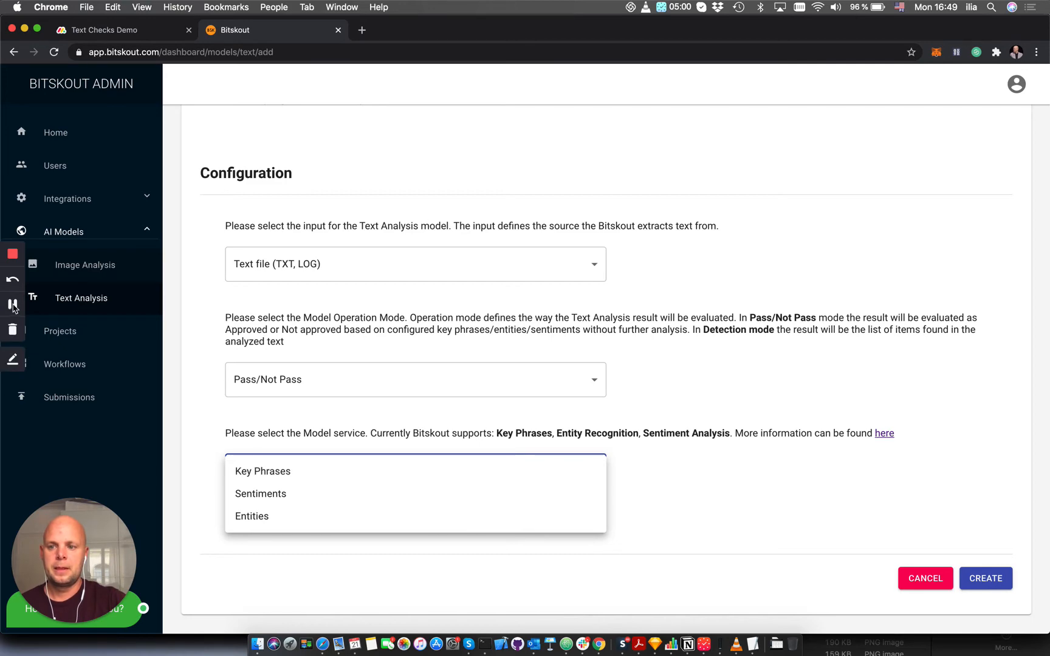
click(13, 309)
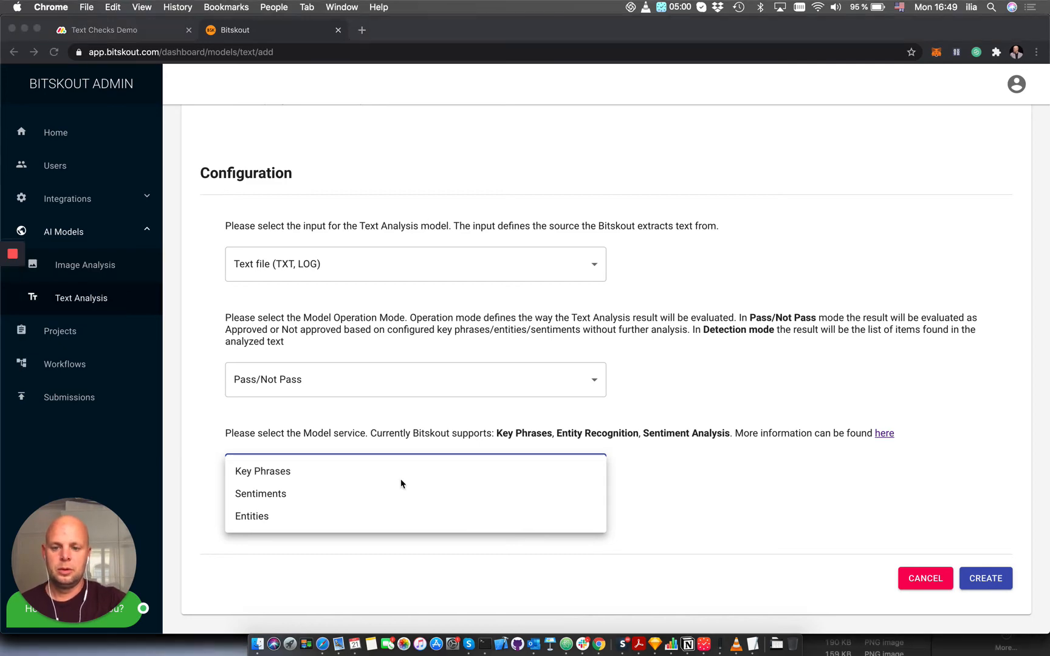
click(385, 516)
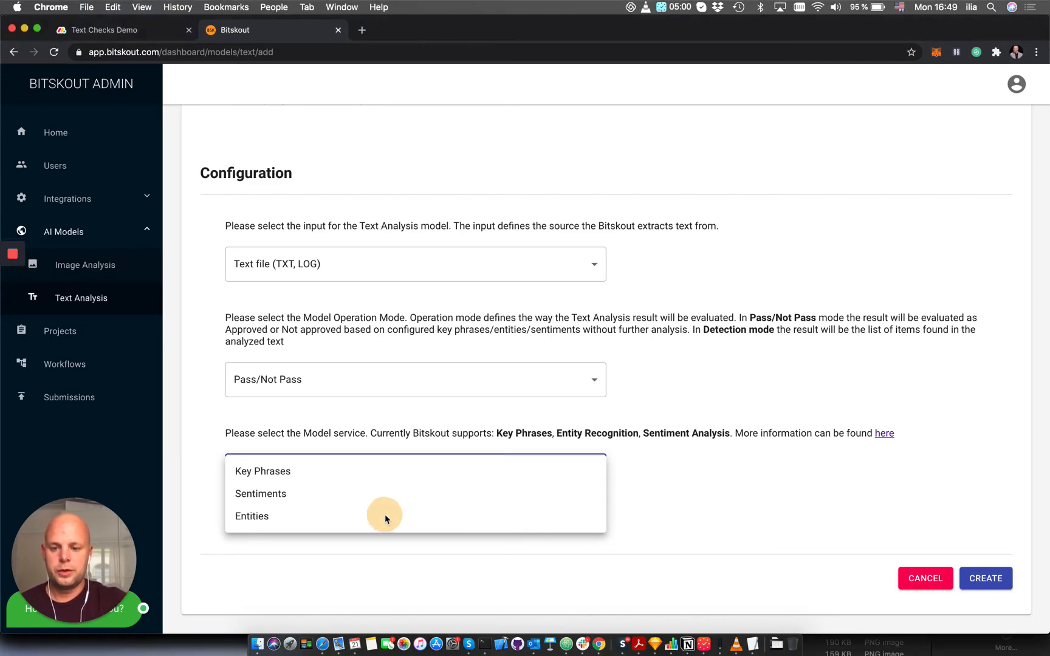
click(258, 516)
scroll(453, 526, down, 5)
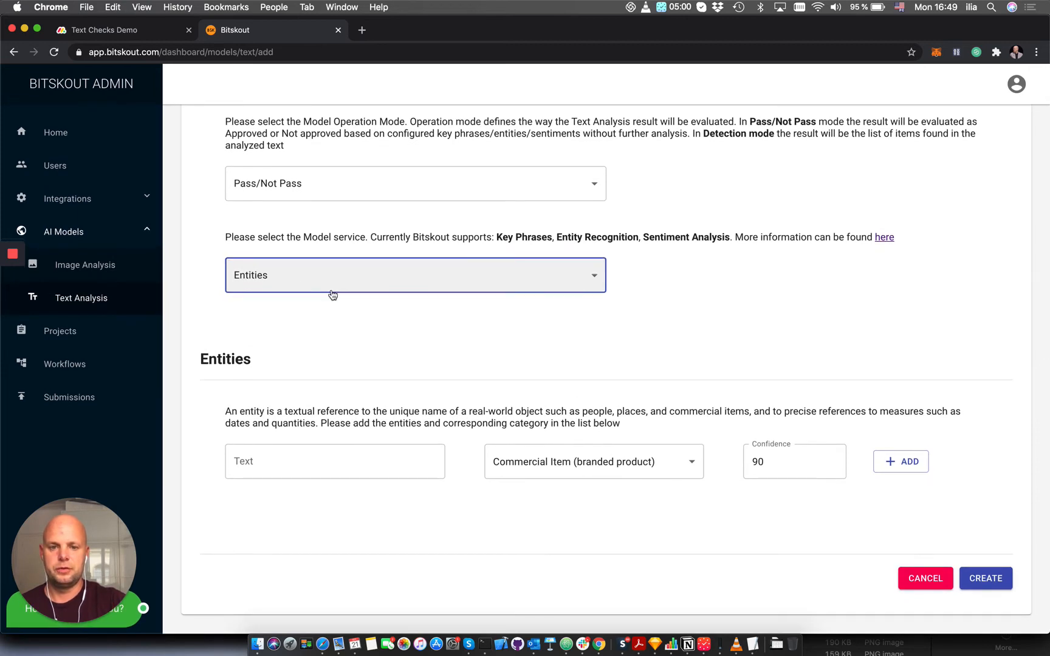
Preview the Sentiments option of the model service and switch the service back to Entities
click(302, 275)
click(307, 252)
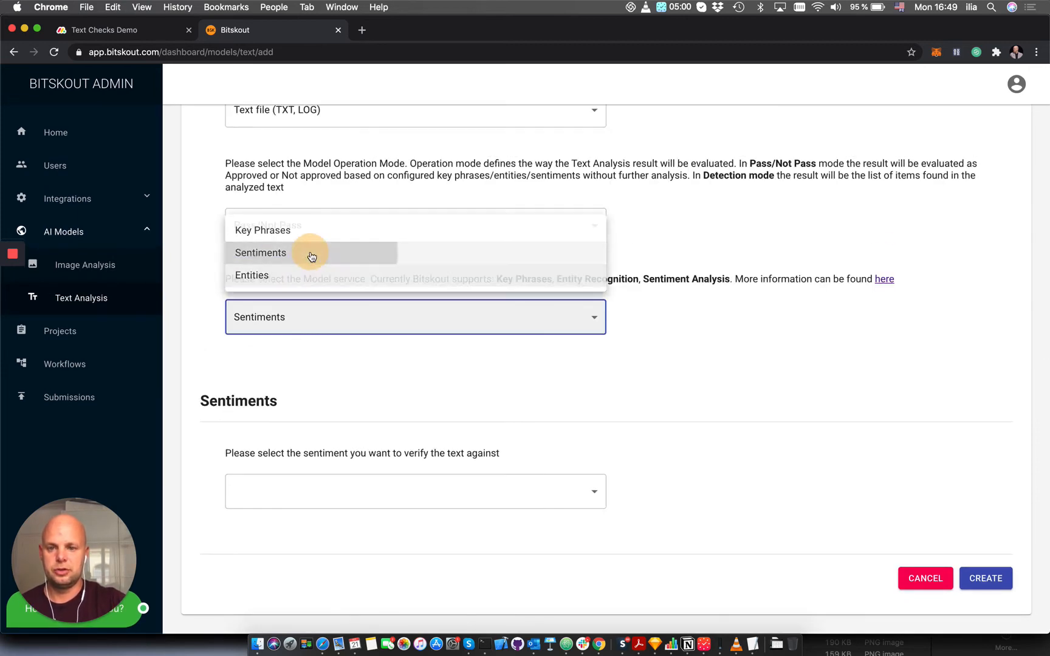
click(363, 319)
click(359, 341)
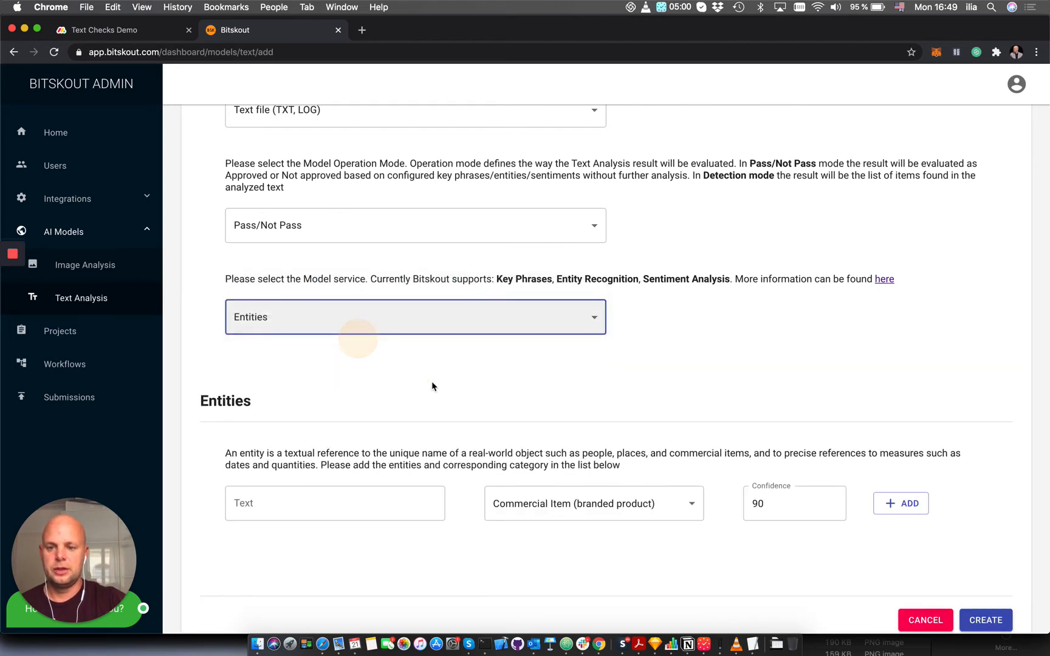
Add the entity iPhone in the category Commercial Item (branded product)
scroll(431, 383, down, 1)
click(579, 463)
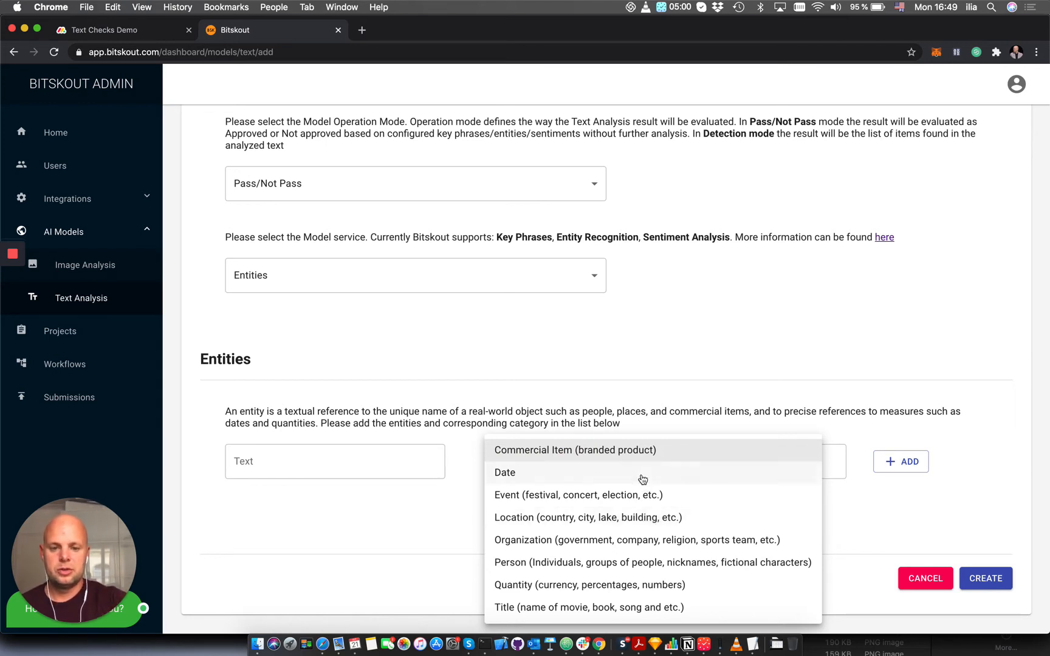
click(342, 474)
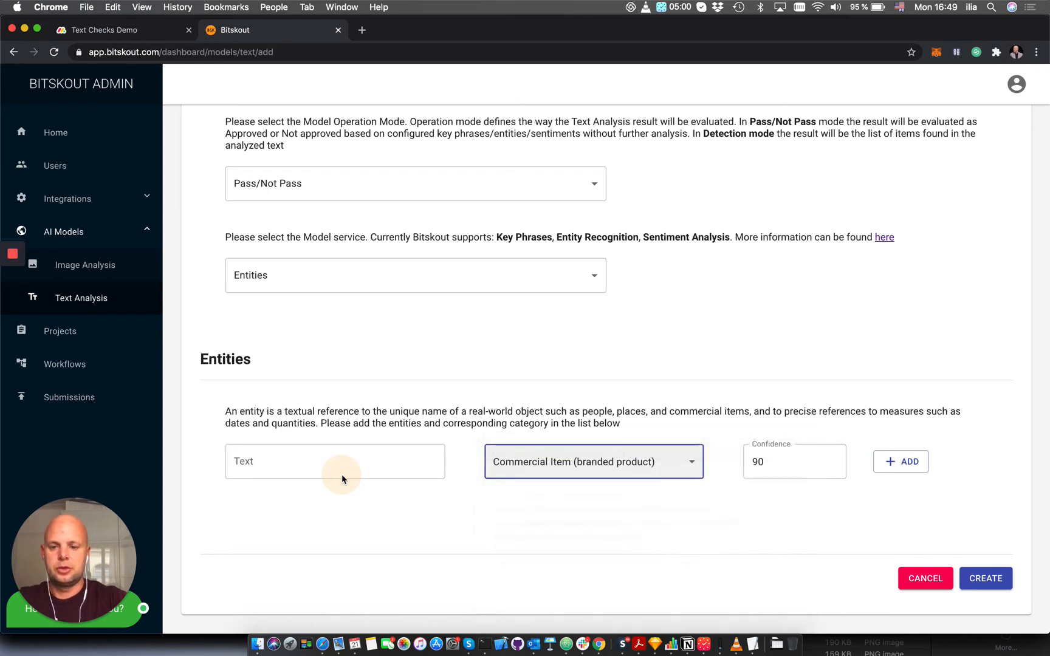
click(341, 474)
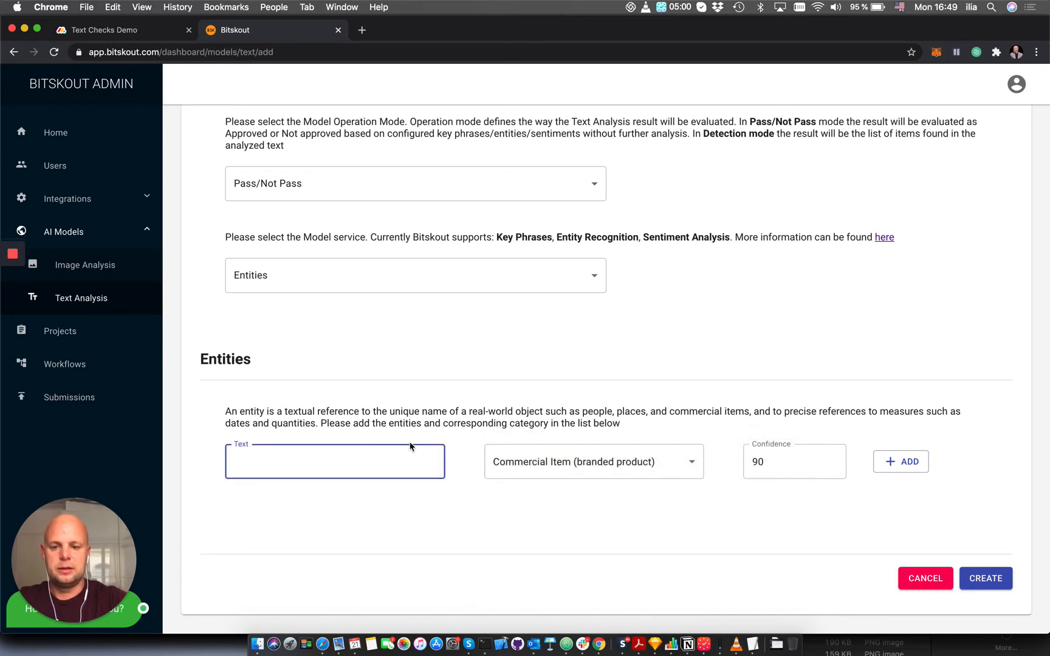
text(iPhone)
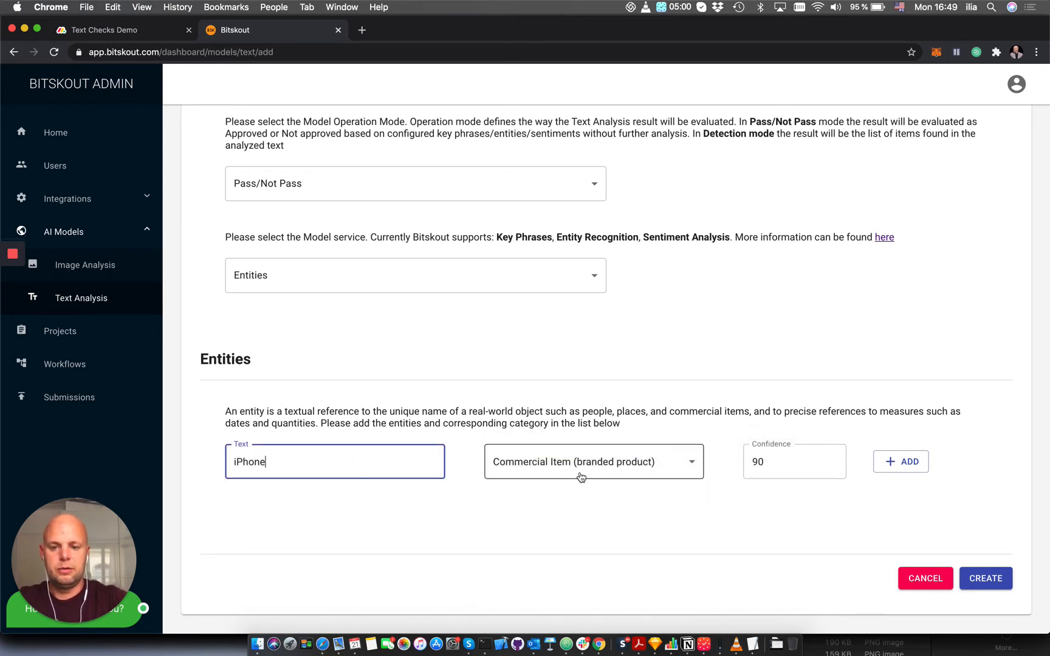
click(899, 462)
Add the entity Apple in the Organization category
click(634, 465)
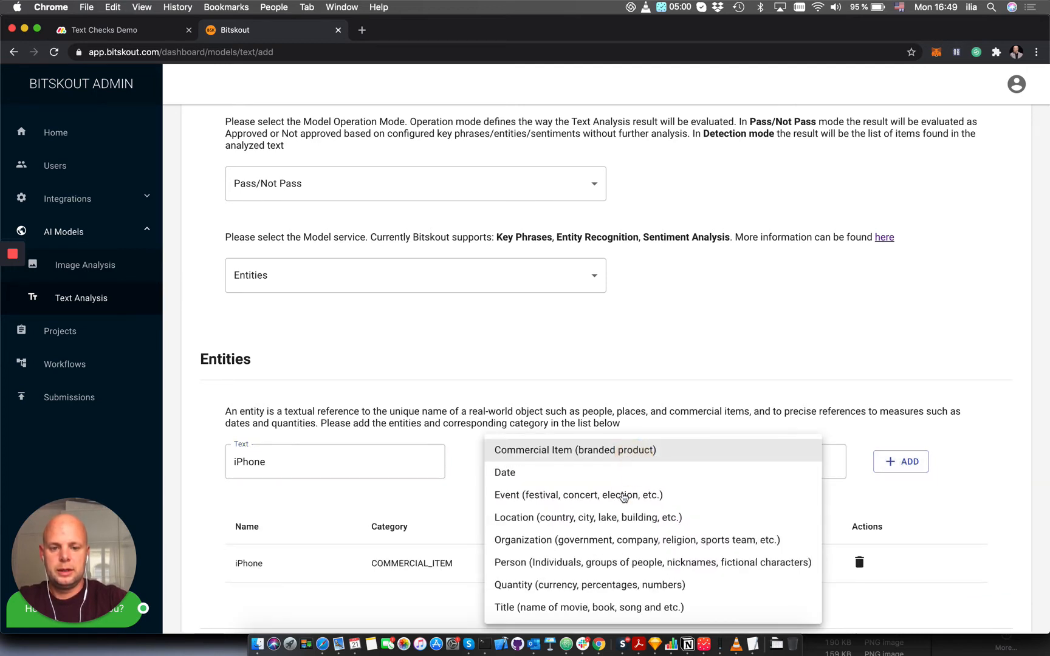
click(615, 537)
click(372, 453)
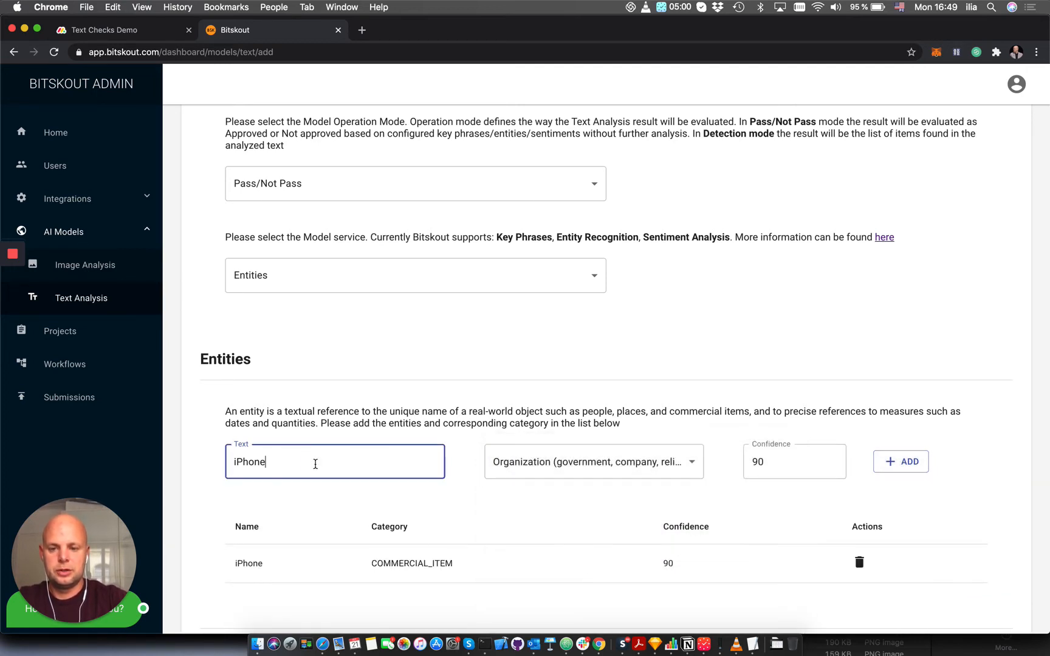
double_click(252, 462)
text(Apple)
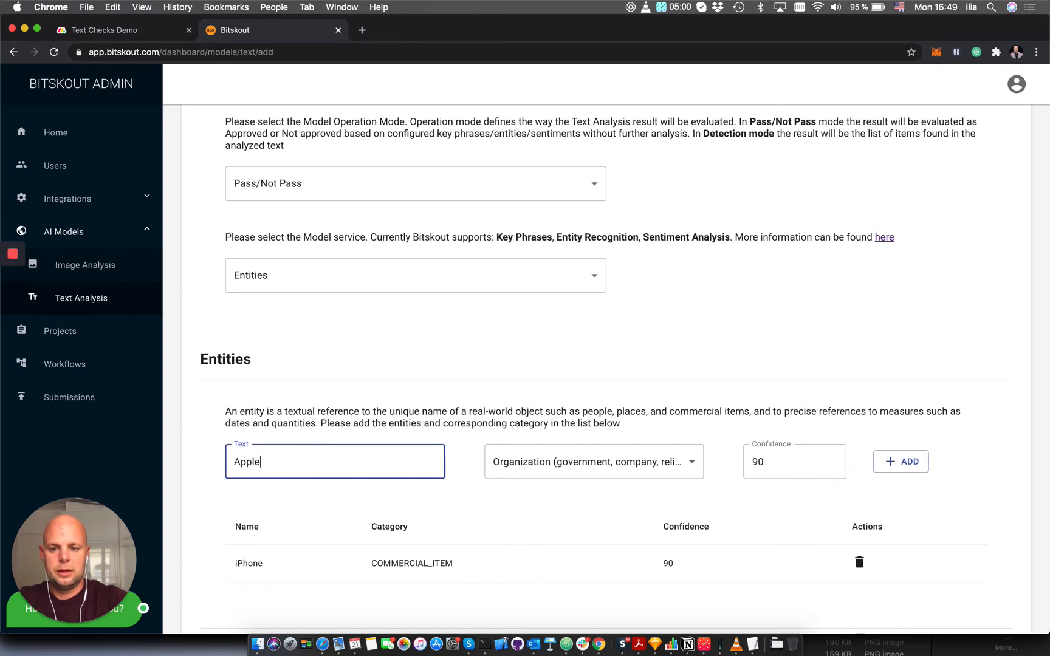
click(914, 461)
Create the model and open "testing text AI" from the model list to review its configuration
scroll(758, 476, down, 3)
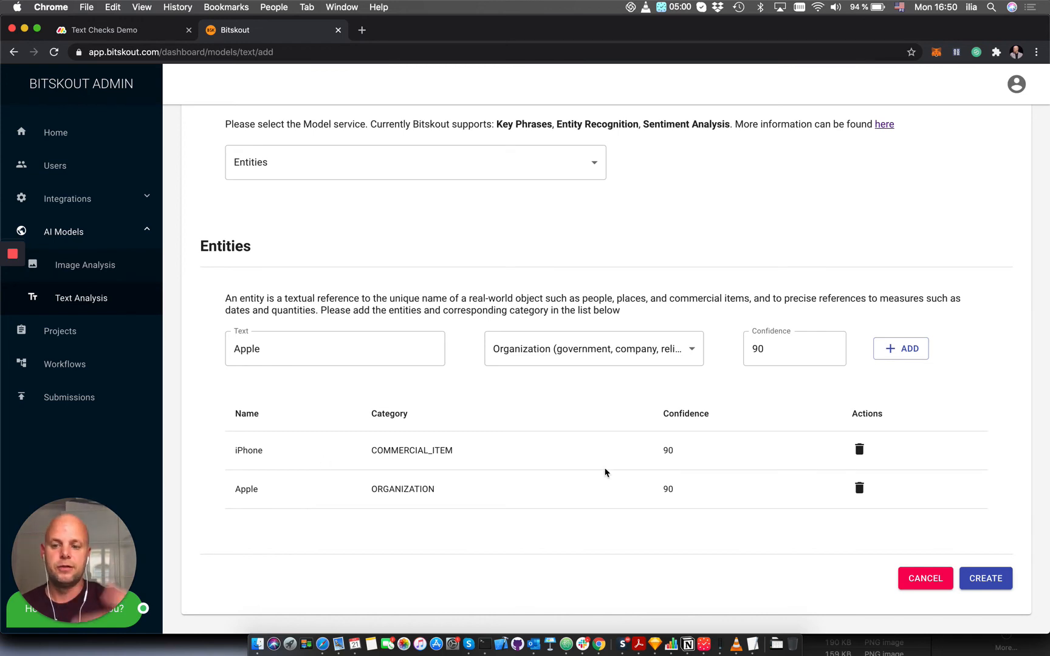
click(983, 580)
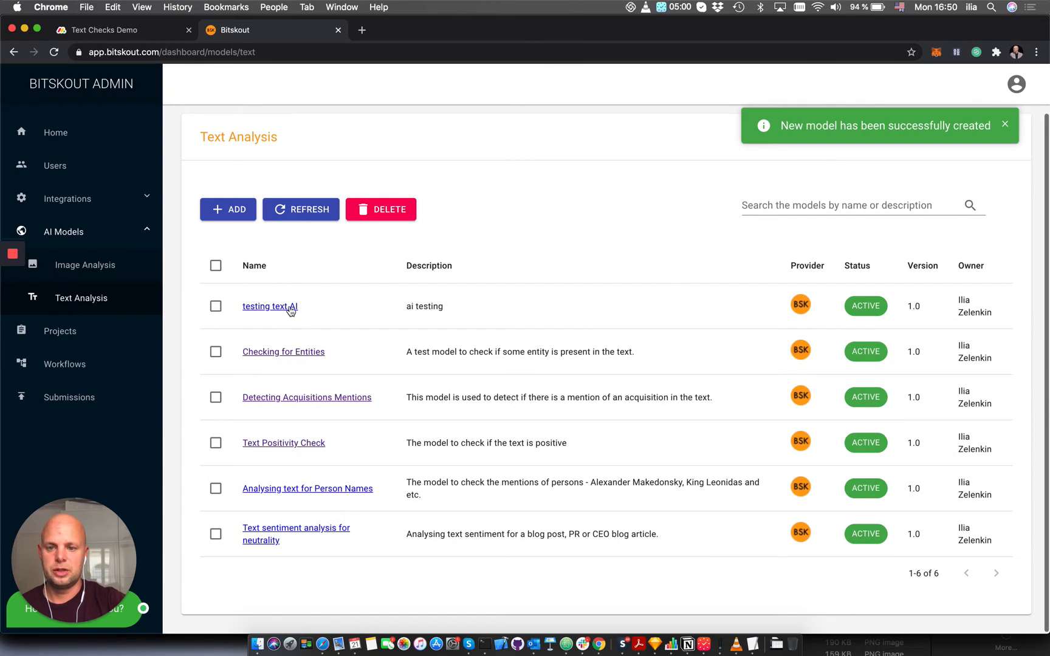
click(286, 307)
scroll(410, 375, down, 5)
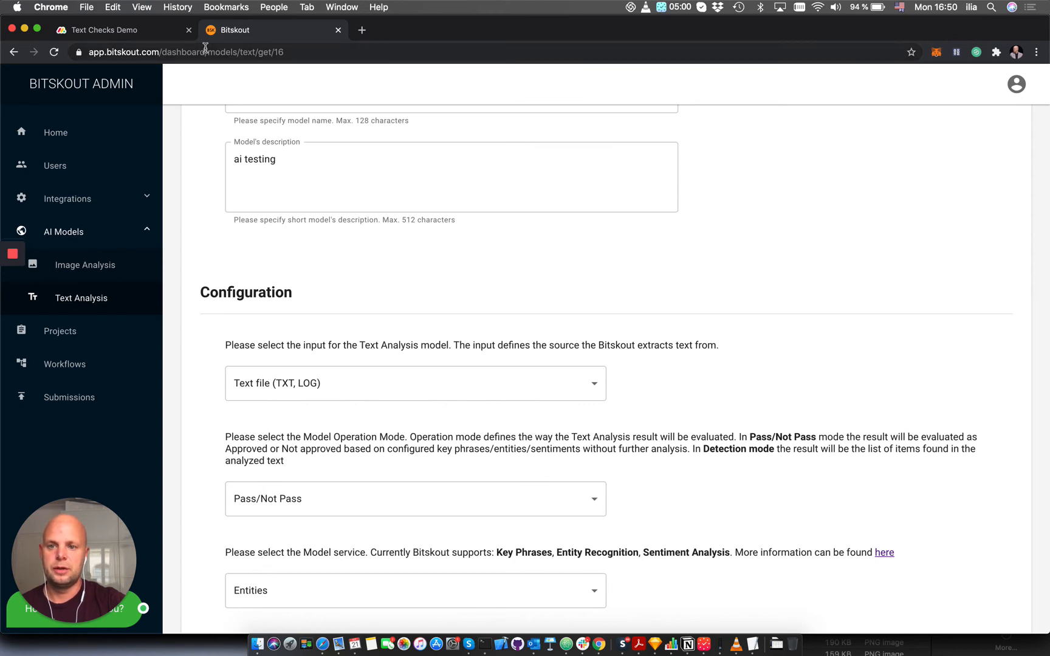
scroll(341, 194, up, 3)
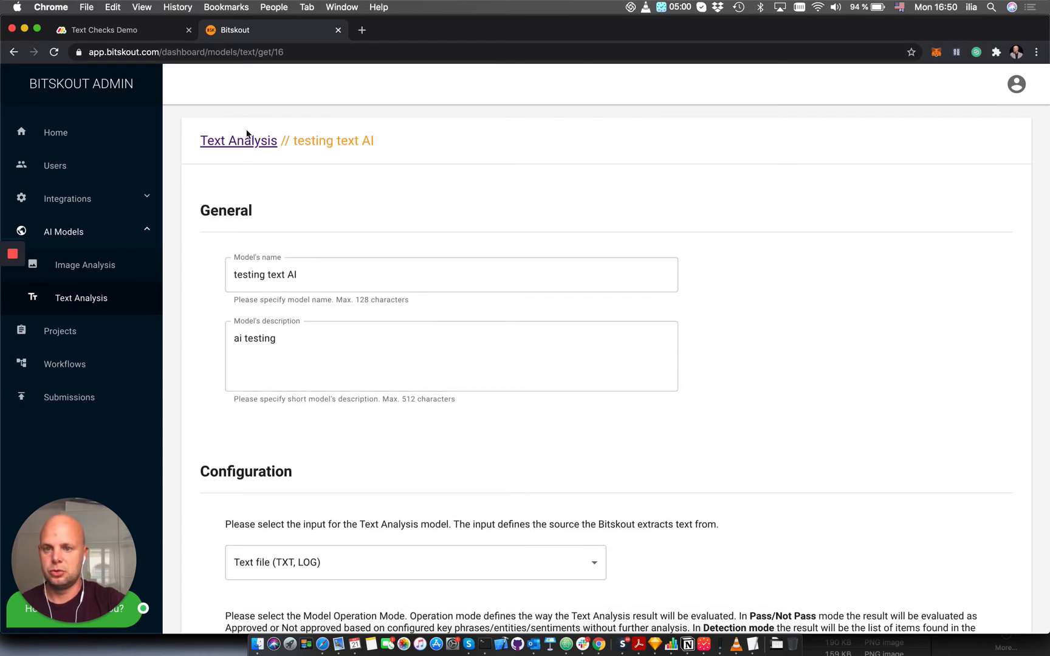
Switch to the Text Checks Demo board in monday.com to examine its item groups, and return to Bitskout
click(134, 32)
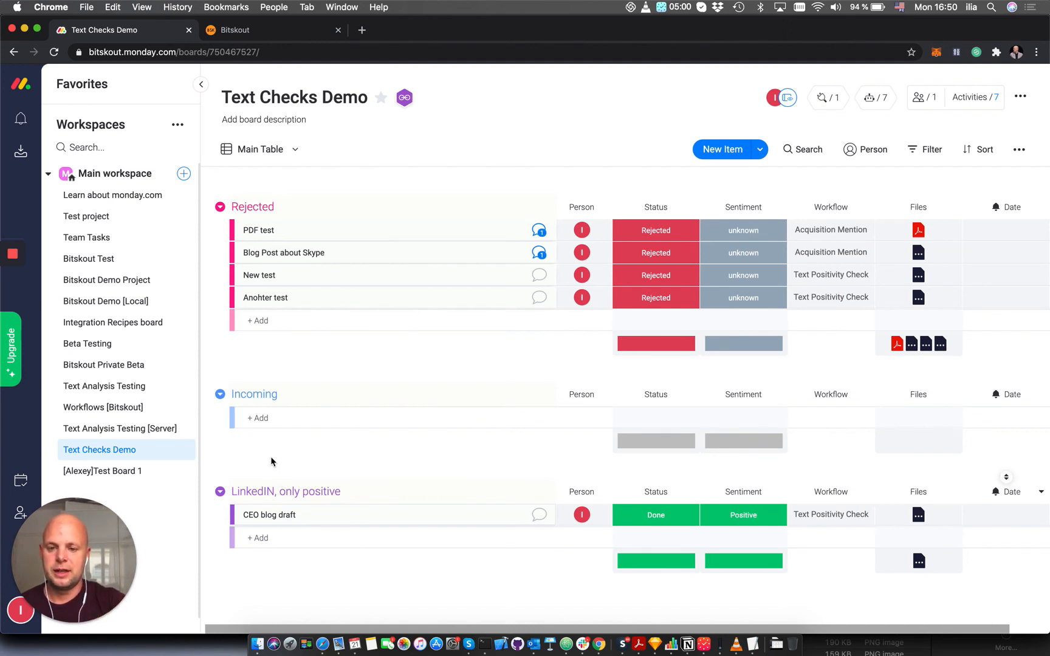
click(274, 419)
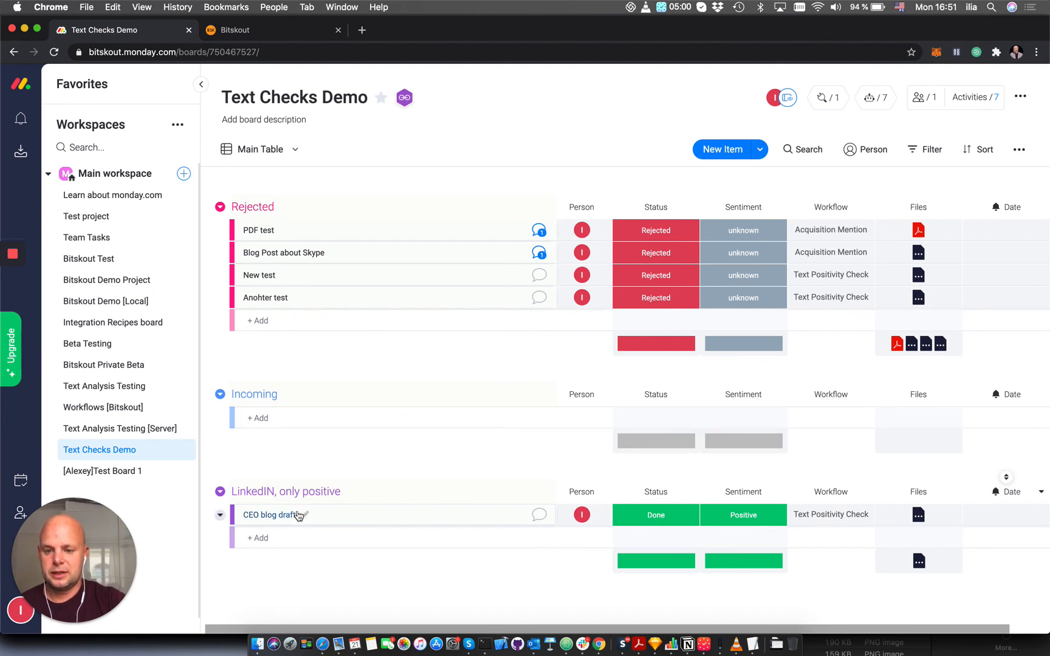
click(390, 368)
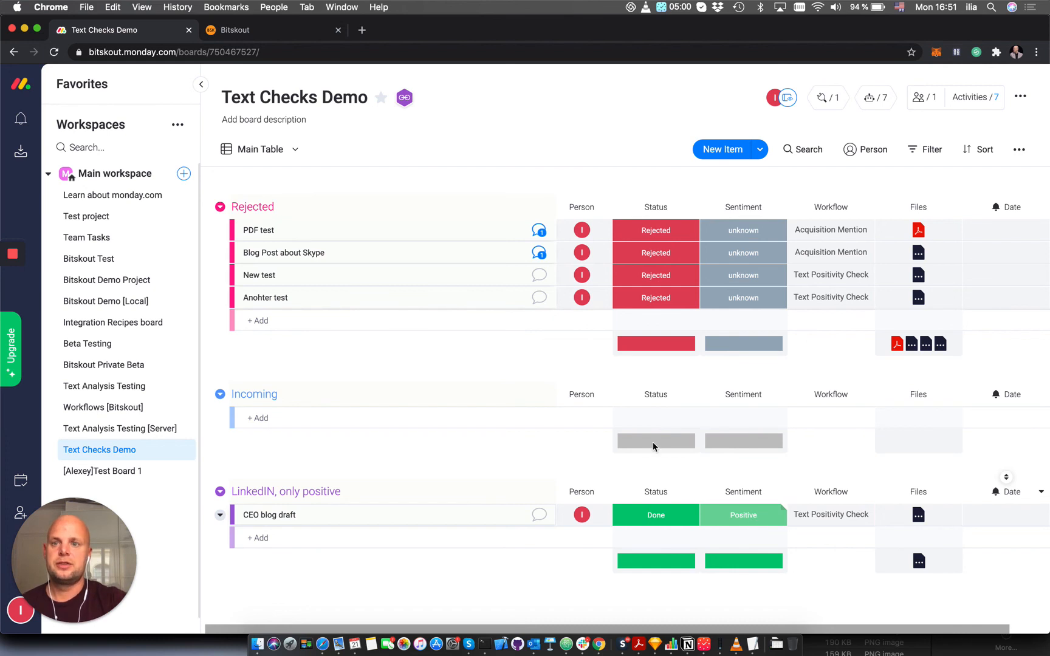
click(272, 34)
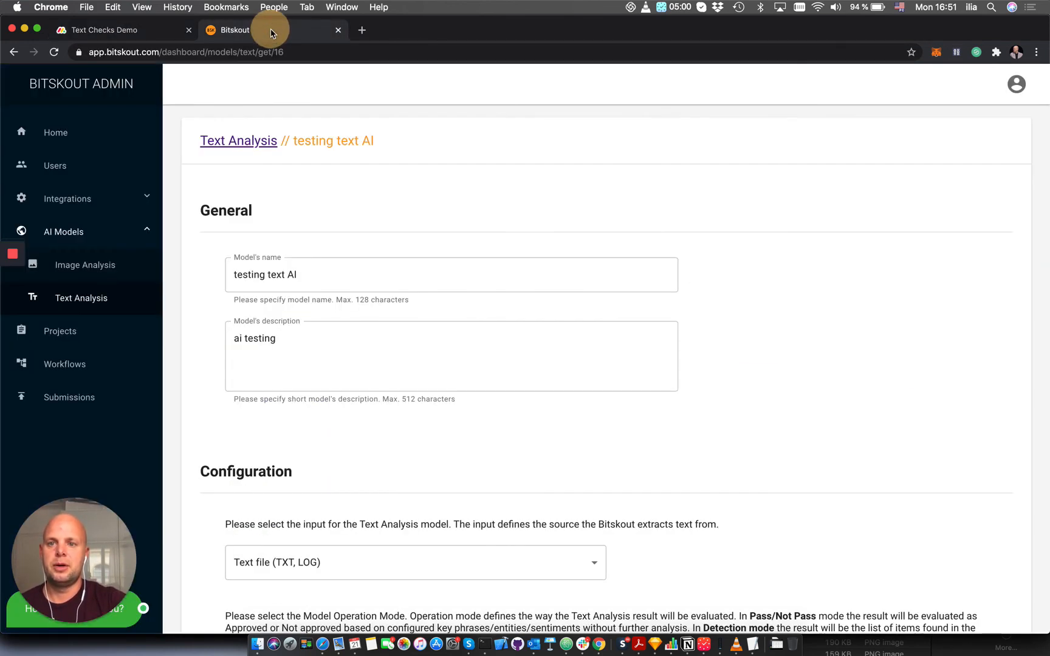